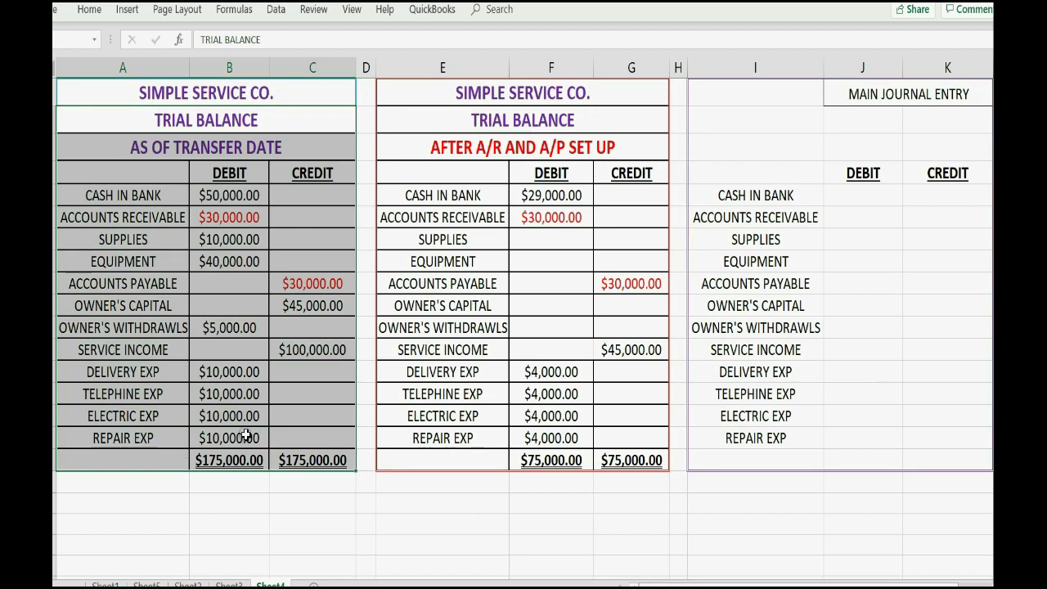
pyautogui.click(439, 120)
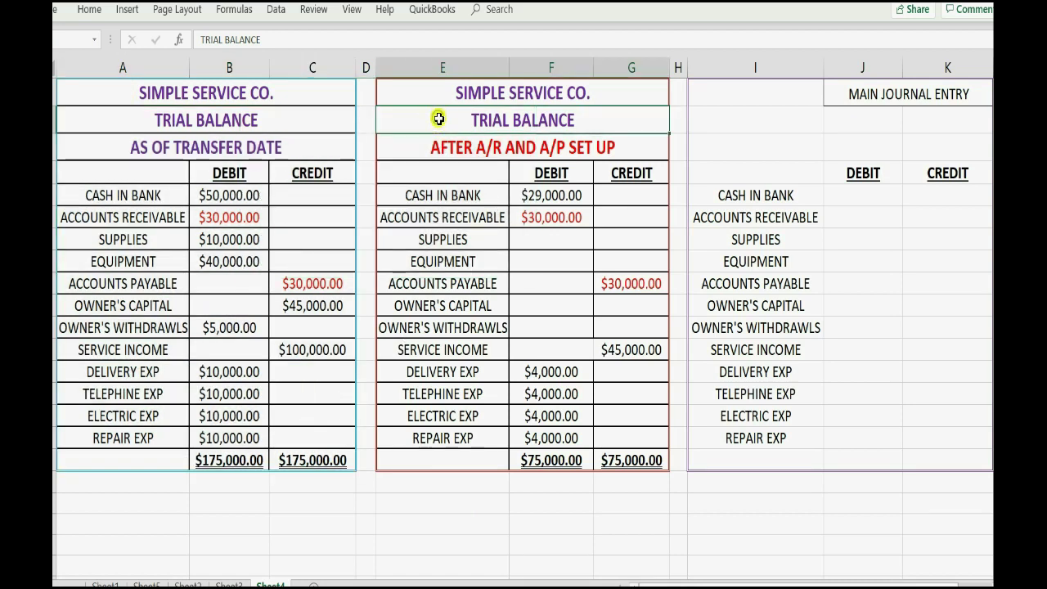
pyautogui.moveTo(442, 146); pyautogui.dragTo(467, 455)
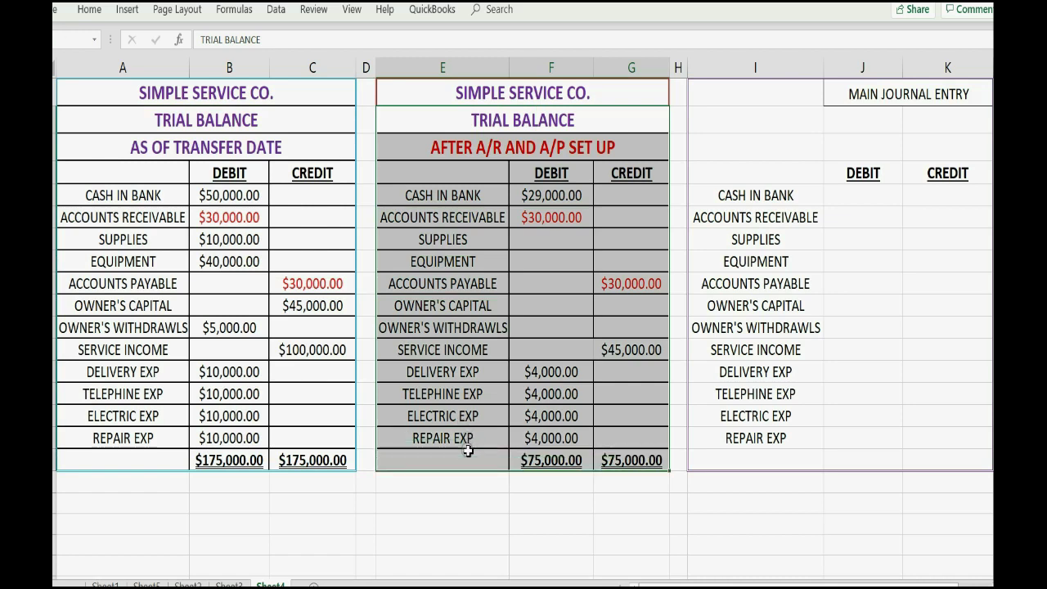
pyautogui.click(518, 530)
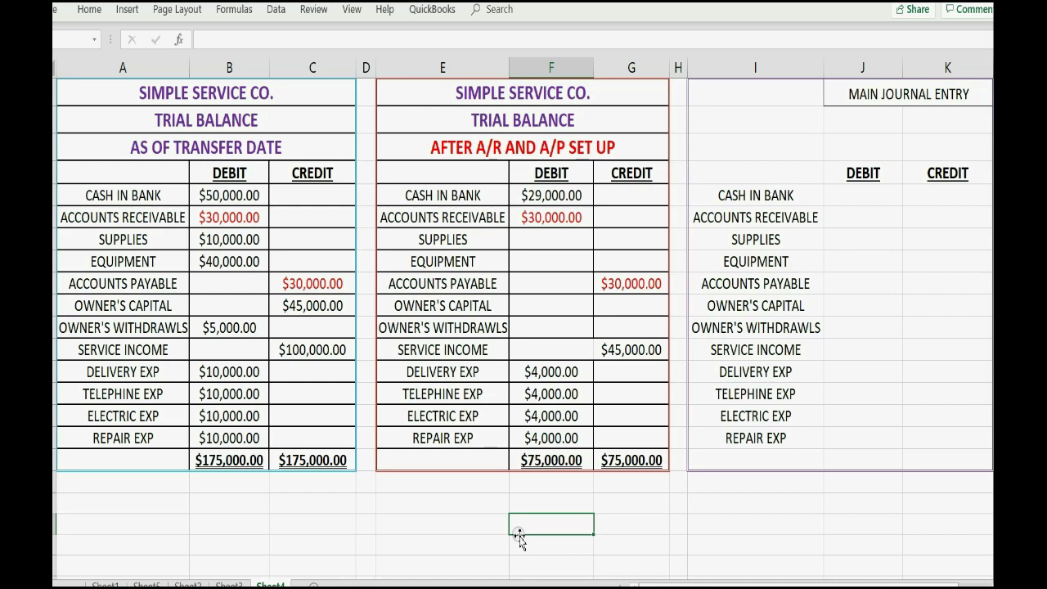
# Enter the formula =B5-F5 in the main journal entry's Cash in Bank debit cell
pyautogui.click(864, 200)
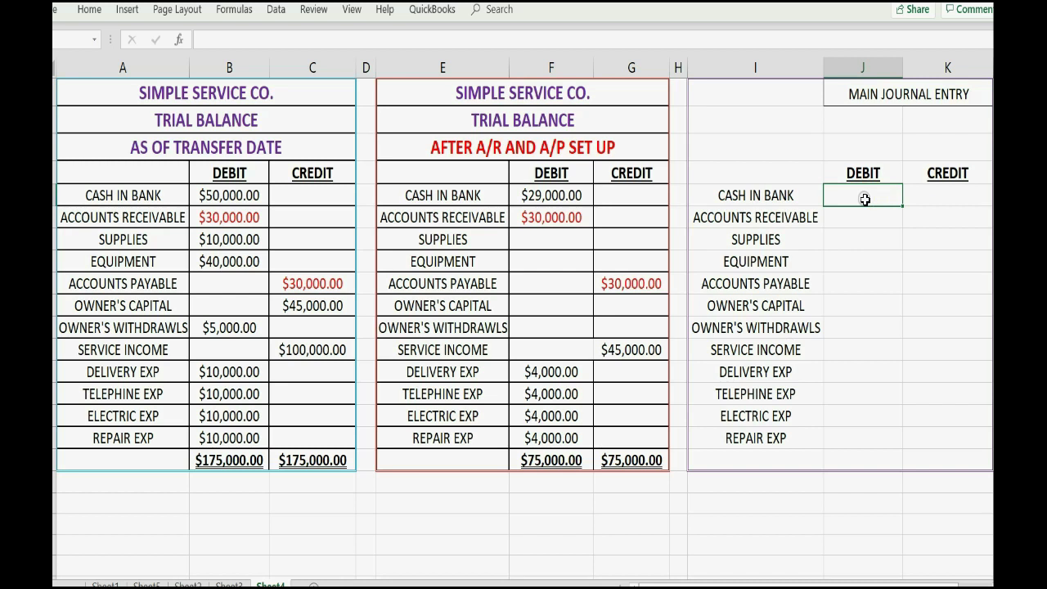
pyautogui.write('=')
pyautogui.press('Escape')
pyautogui.write('=')
pyautogui.click(236, 196)
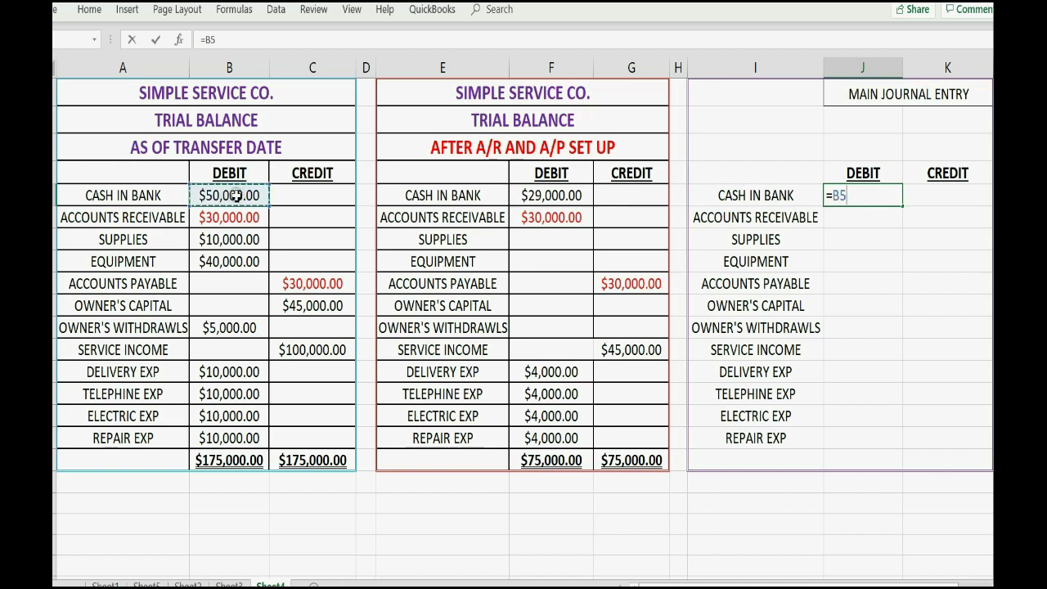
pyautogui.write('-')
pyautogui.click(528, 195)
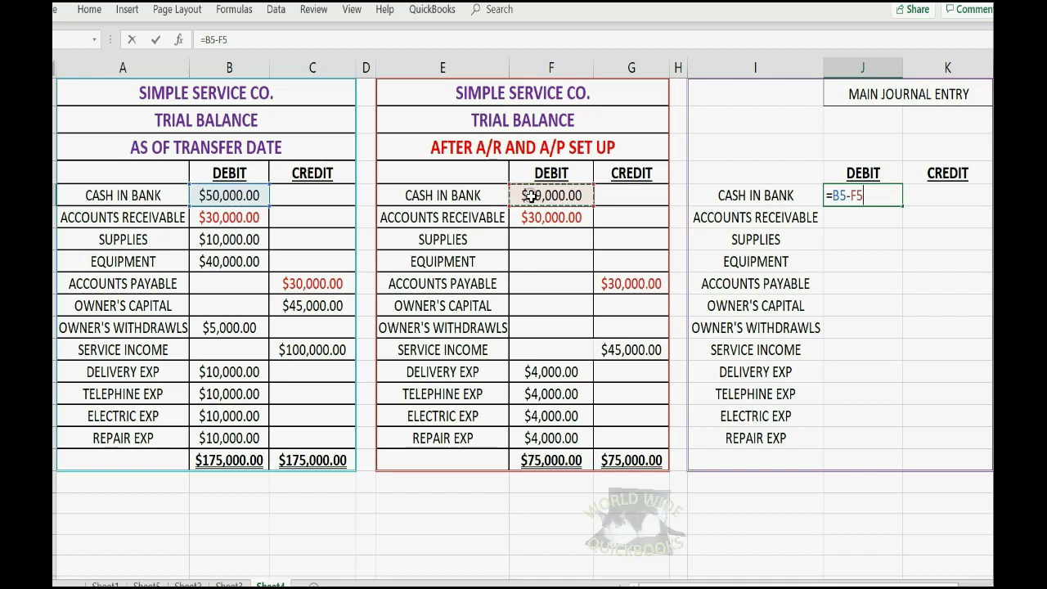
pyautogui.press('Return')
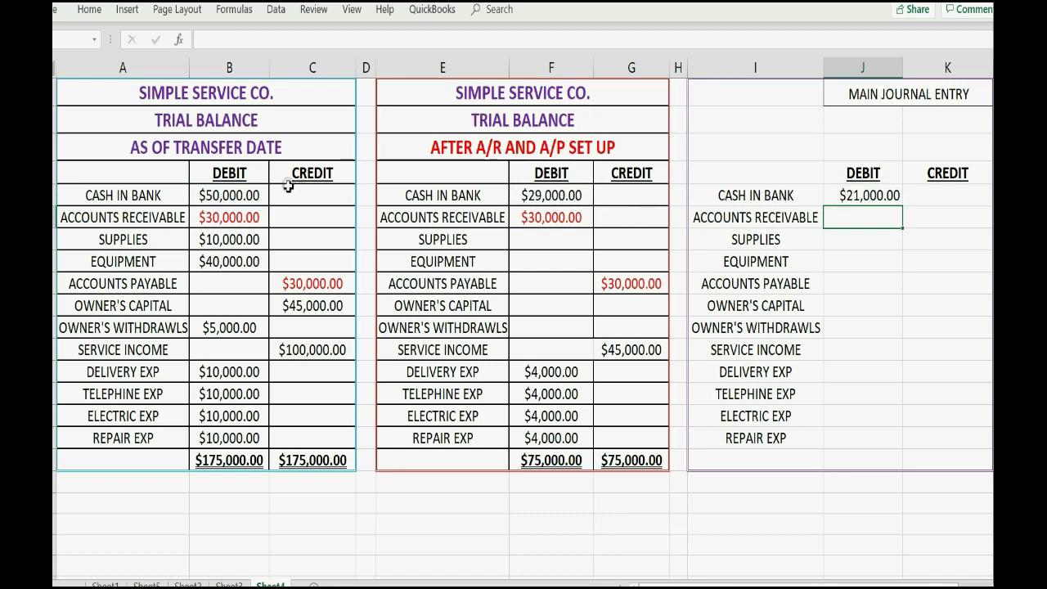
# Fill the Cash in Bank debit formula down the main journal entry's debit column through the totals row
pyautogui.click(243, 195)
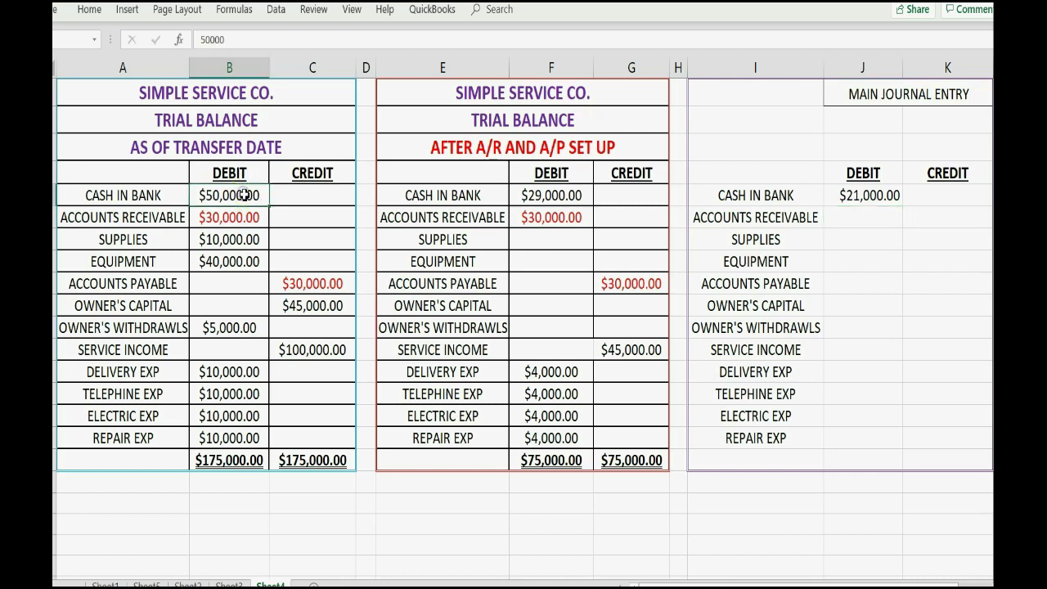
pyautogui.click(837, 195)
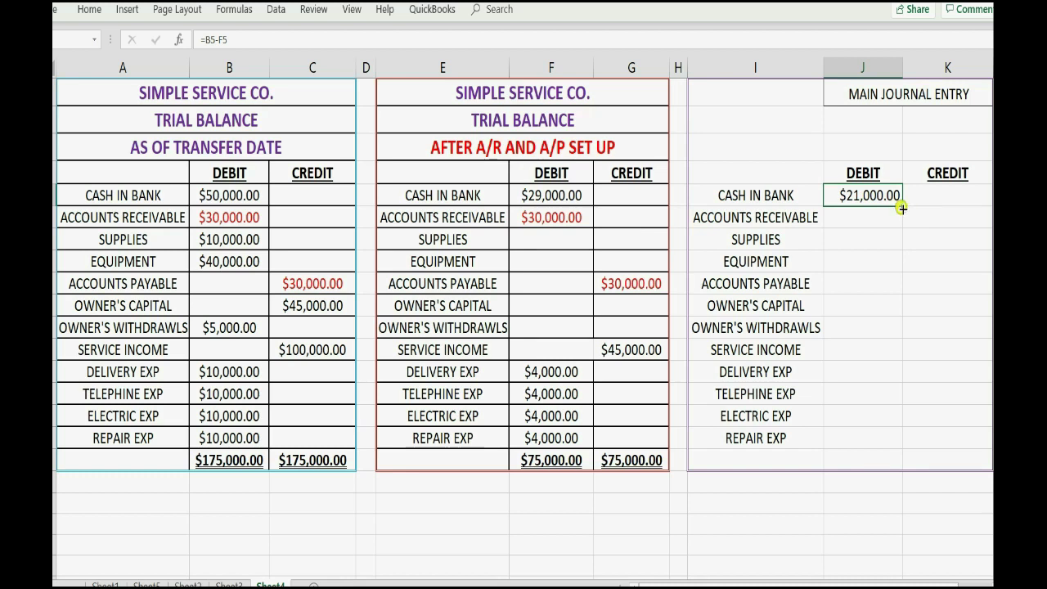
pyautogui.moveTo(901, 207); pyautogui.dragTo(904, 468)
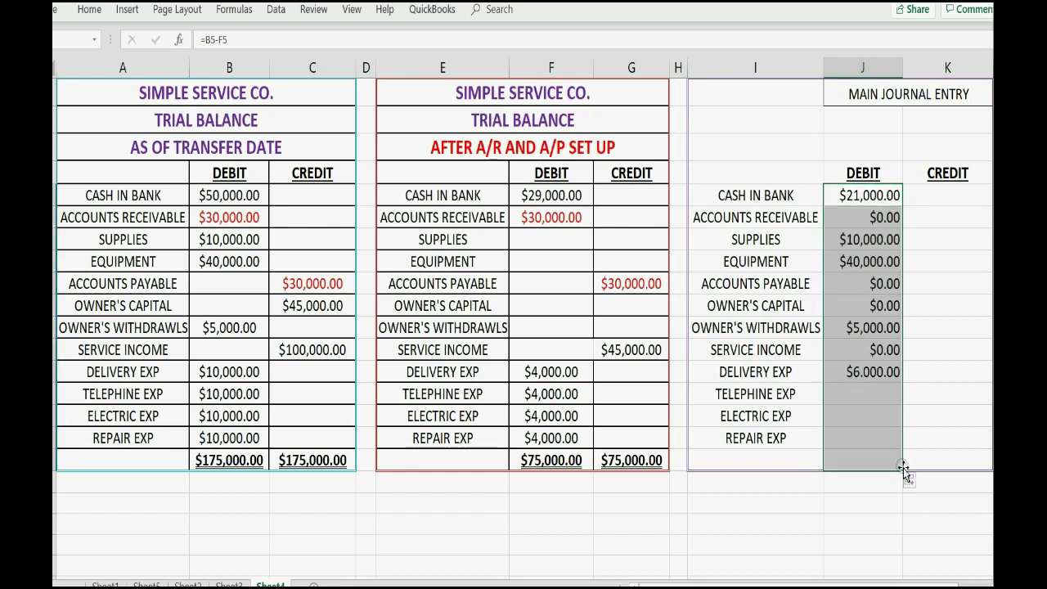
pyautogui.click(874, 221)
pyautogui.click(255, 217)
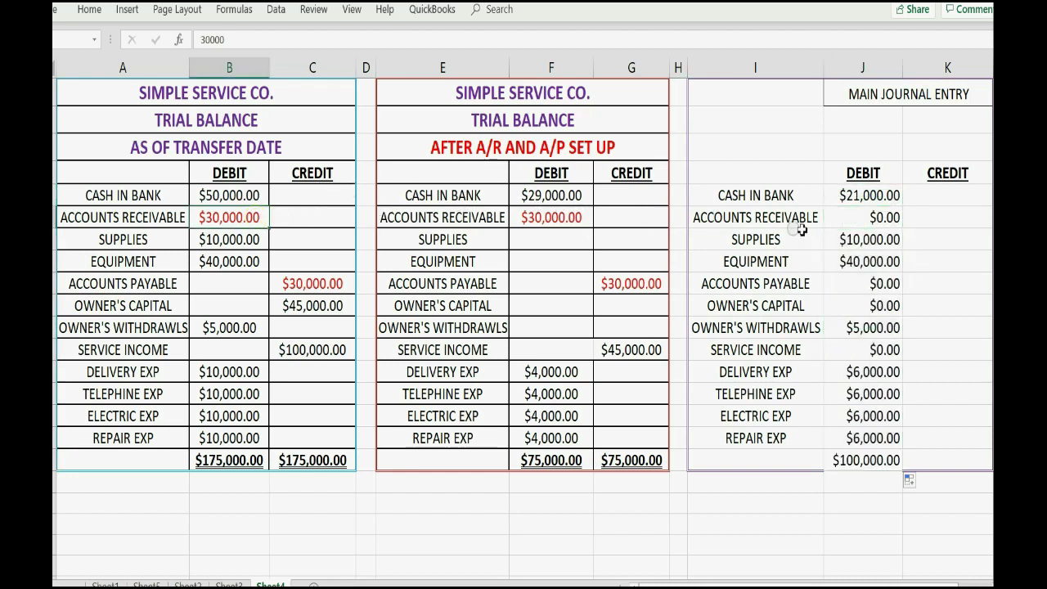
pyautogui.click(871, 239)
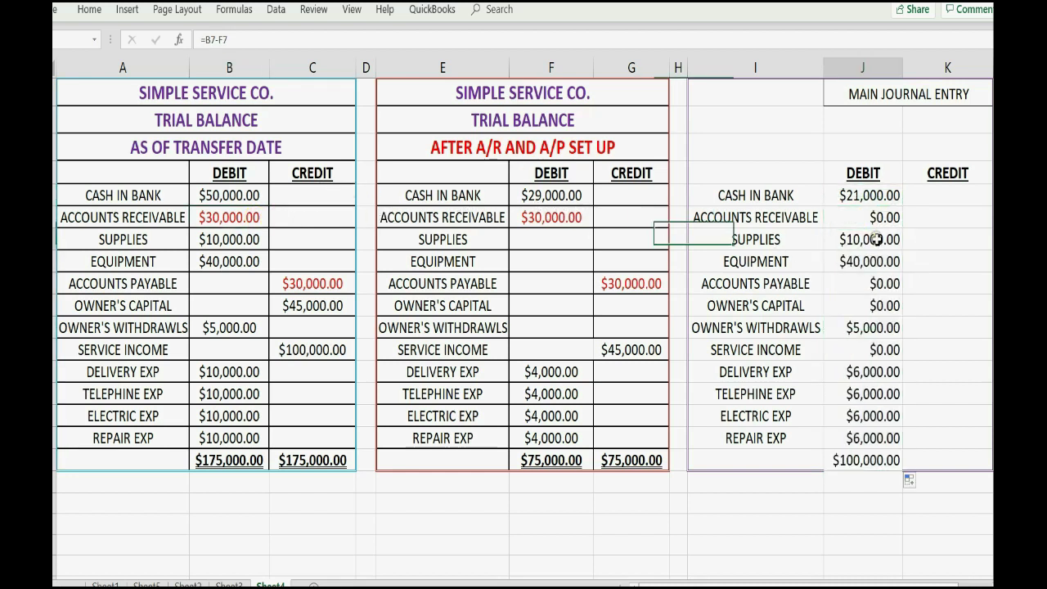
# Copy the difference formula into the main journal entry's credit column, from Cash in Bank through the totals row
pyautogui.click(882, 195)
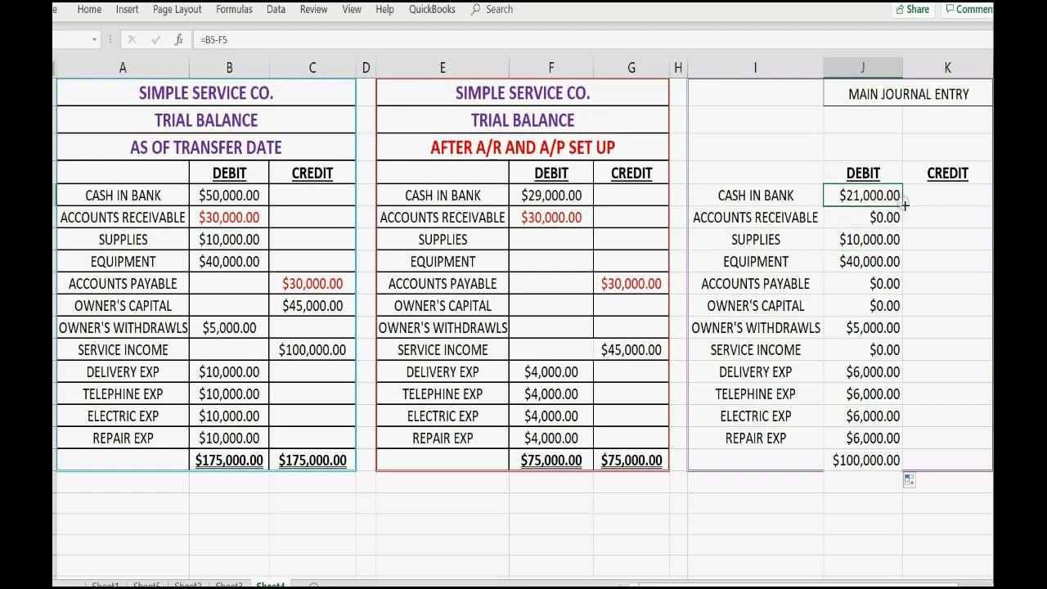
pyautogui.moveTo(959, 205); pyautogui.dragTo(977, 461)
pyautogui.click(956, 218)
pyautogui.click(957, 194)
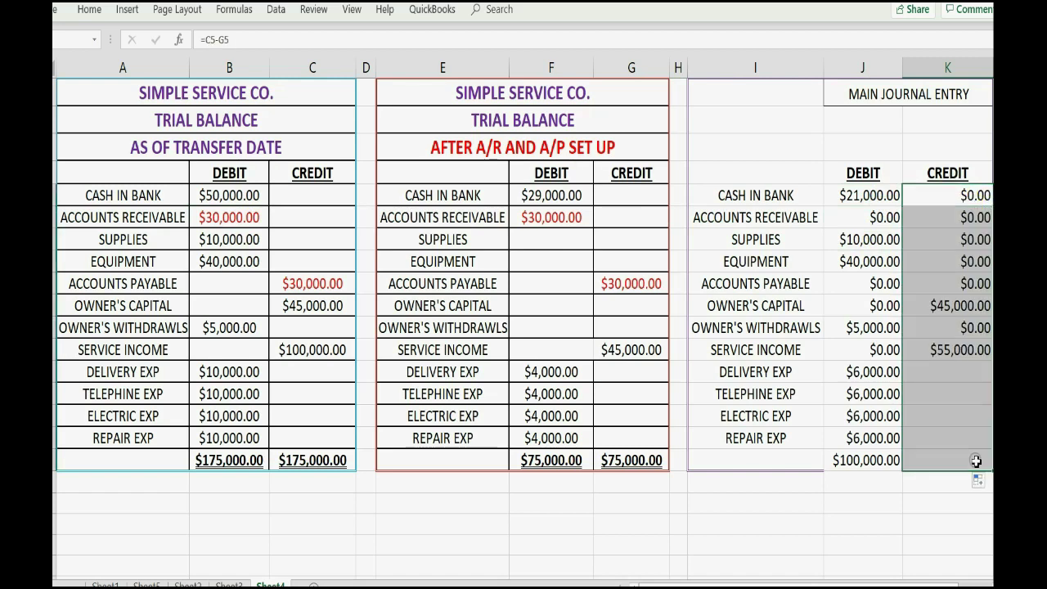
# Compare the main journal entry's debit and credit amounts with the trial balance as of the transfer date
pyautogui.click(870, 197)
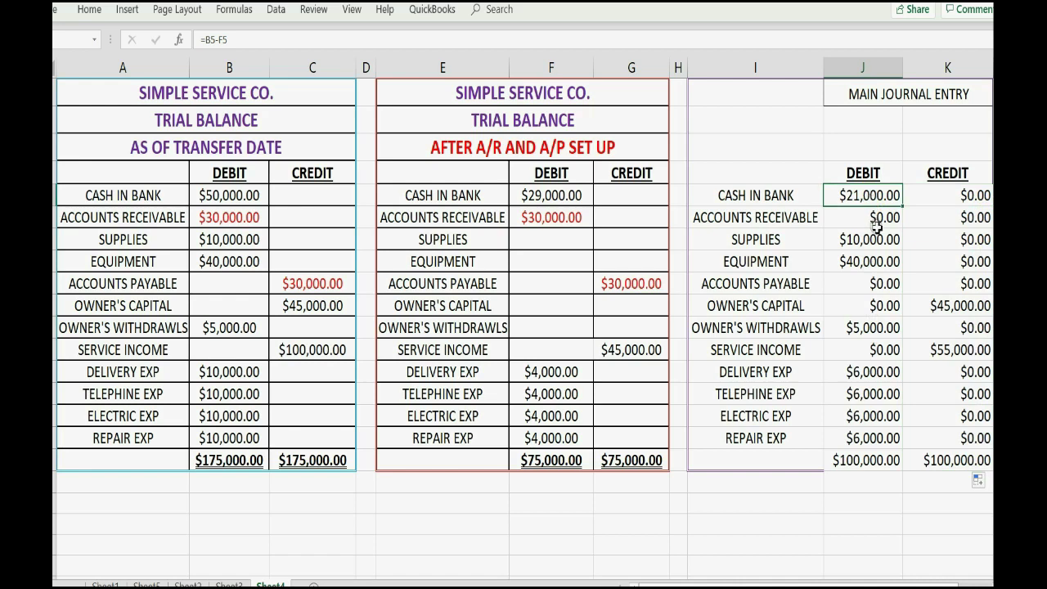
pyautogui.click(873, 217)
pyautogui.click(878, 239)
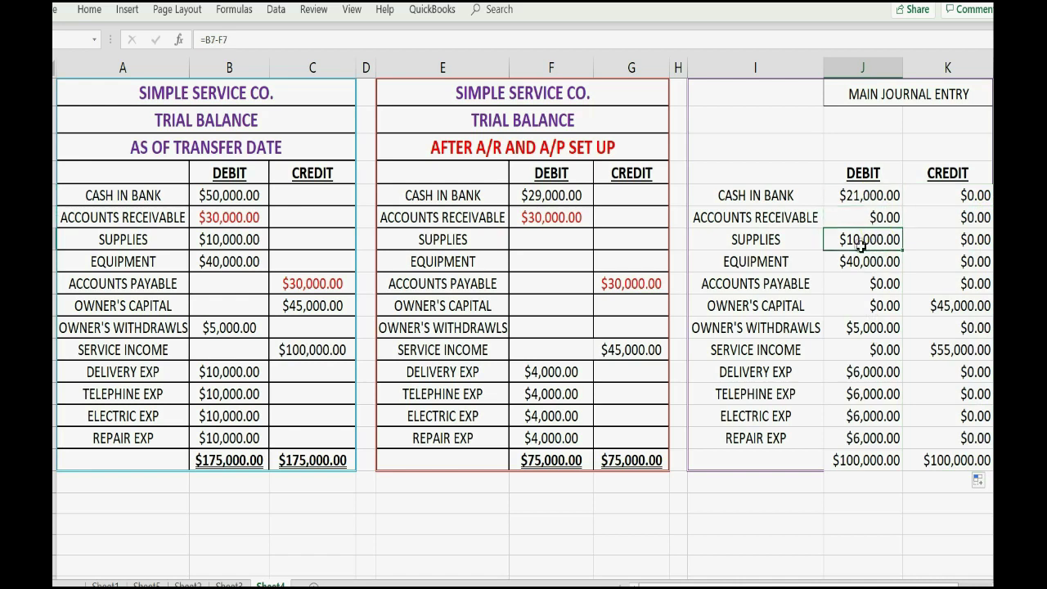
pyautogui.click(221, 239)
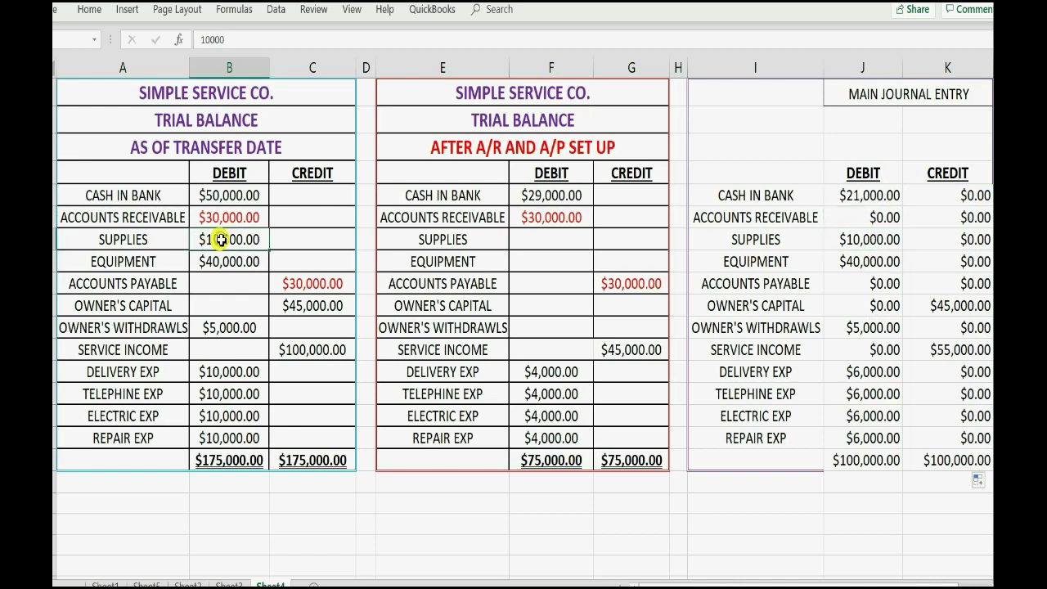
pyautogui.click(441, 282)
pyautogui.click(864, 198)
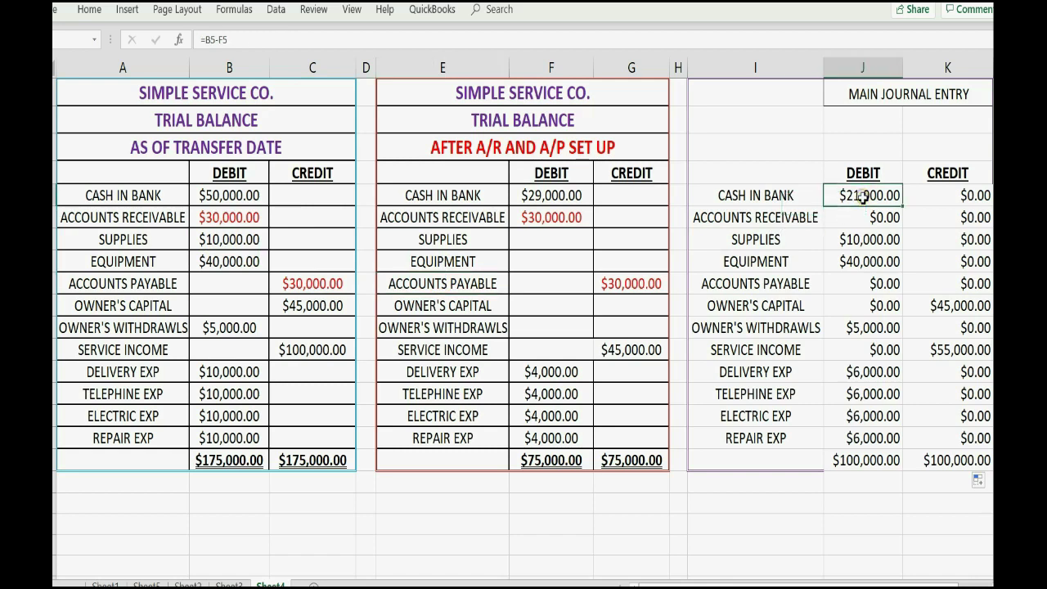
pyautogui.moveTo(863, 171); pyautogui.dragTo(953, 452)
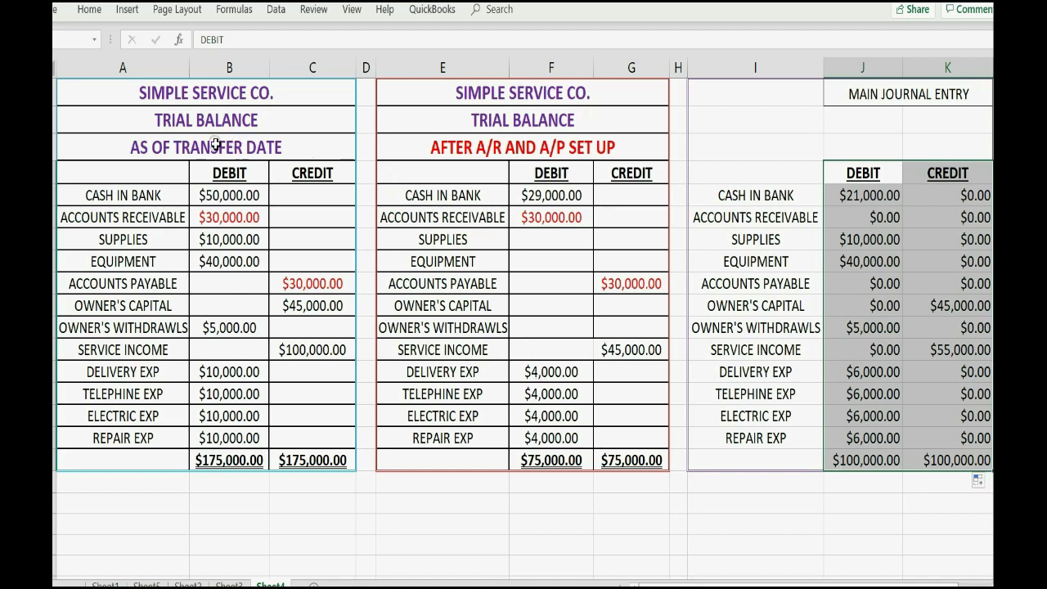
pyautogui.click(161, 147)
pyautogui.moveTo(161, 147); pyautogui.dragTo(159, 454)
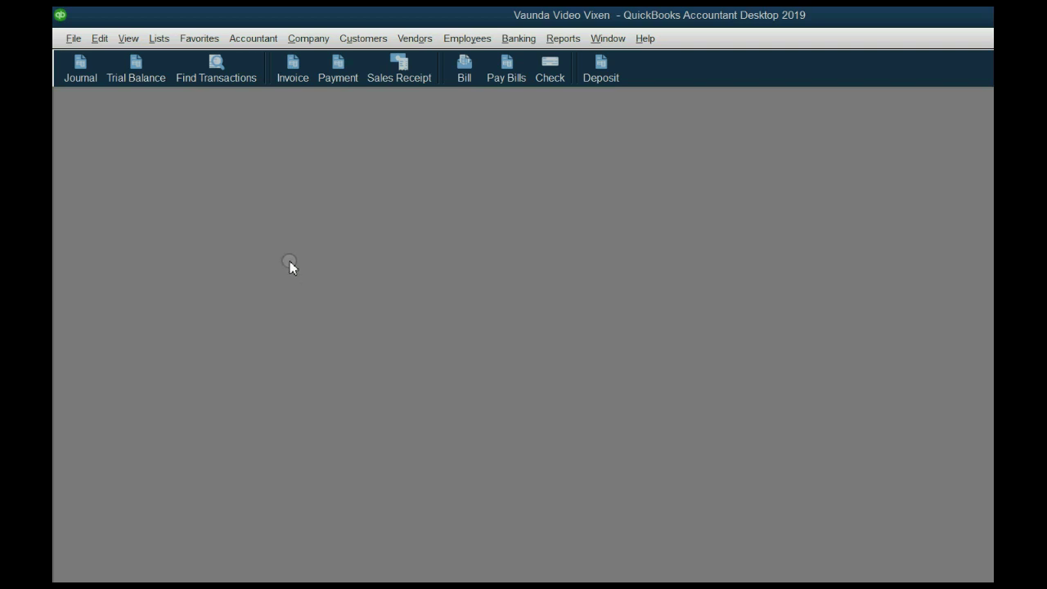
# Open a new general journal entry in QuickBooks Desktop
pyautogui.click(308, 38)
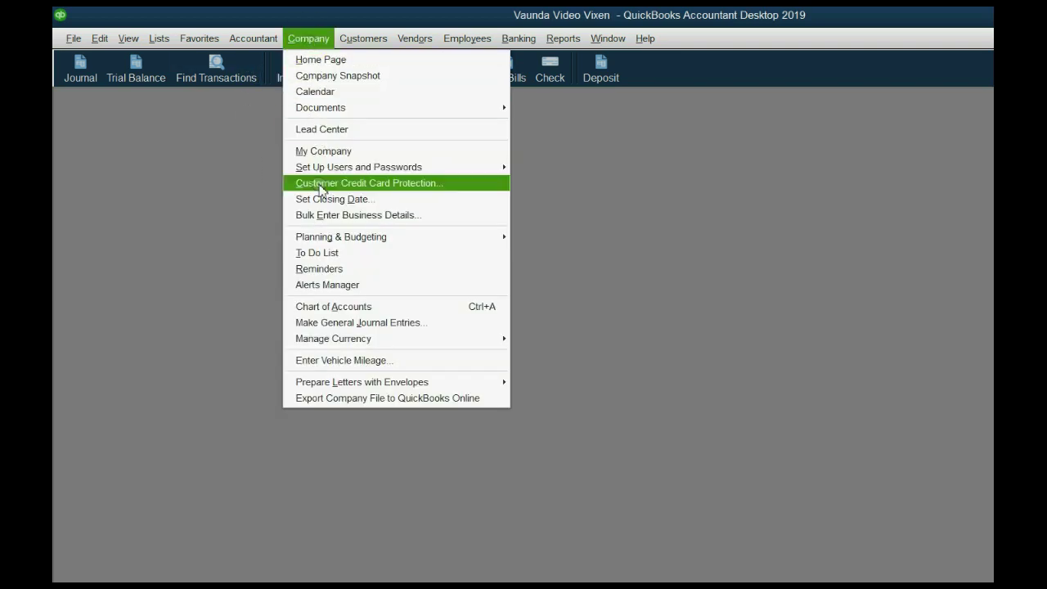
pyautogui.click(360, 322)
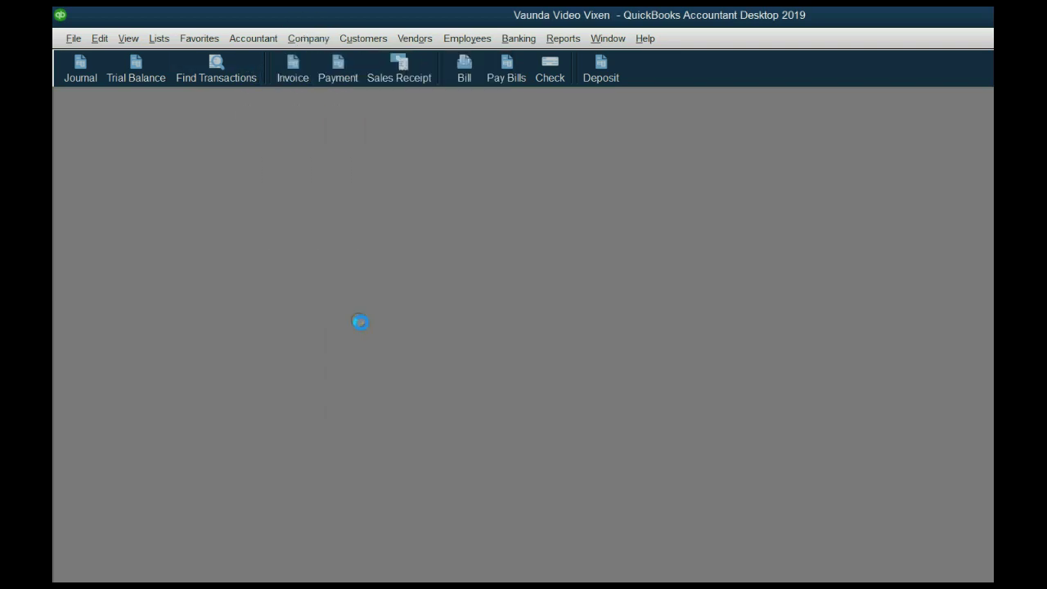
pyautogui.click(673, 339)
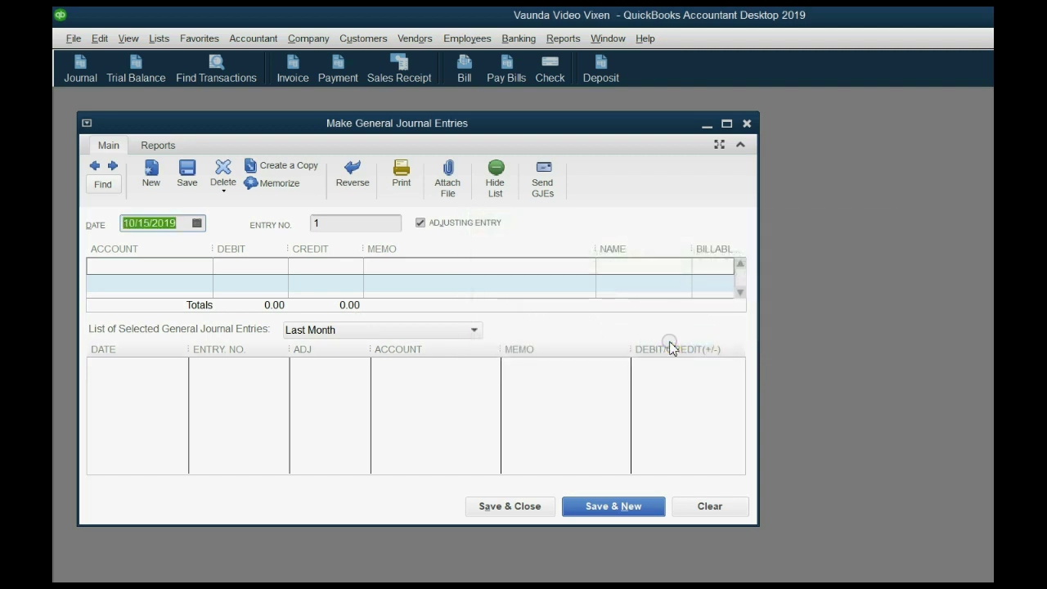
# Assign CASH ON HAND - PETTY CASH to the first journal line and EQUIPMENT to the second
pyautogui.click(206, 267)
pyautogui.click(206, 266)
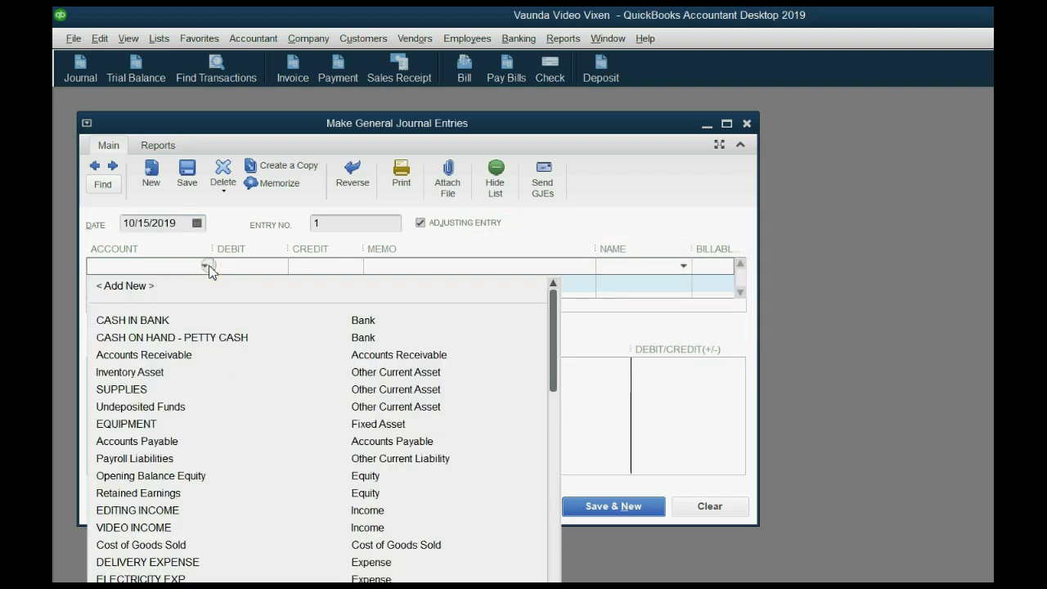
pyautogui.click(180, 337)
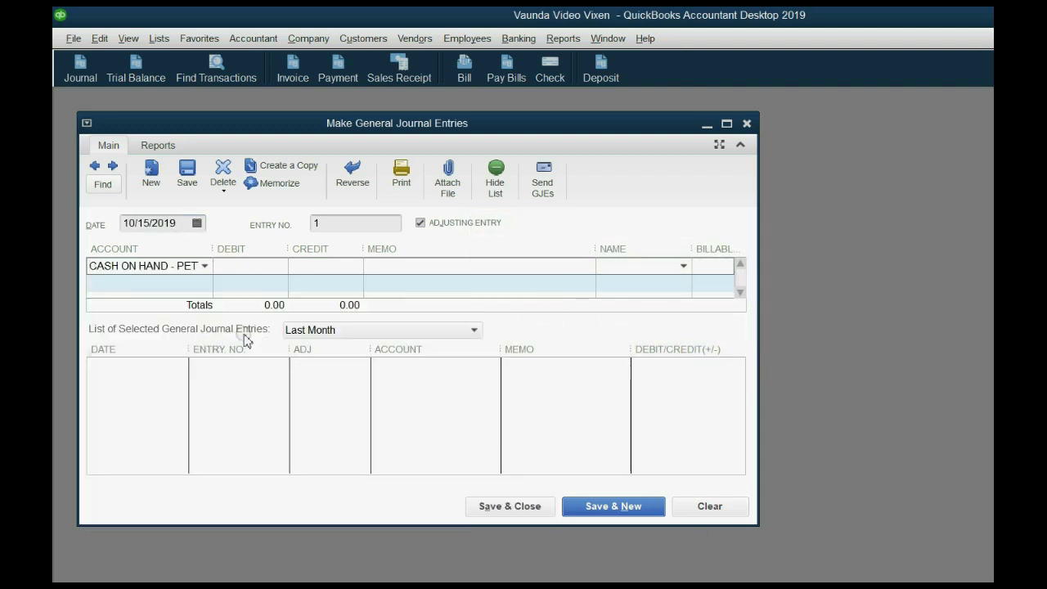
pyautogui.click(203, 282)
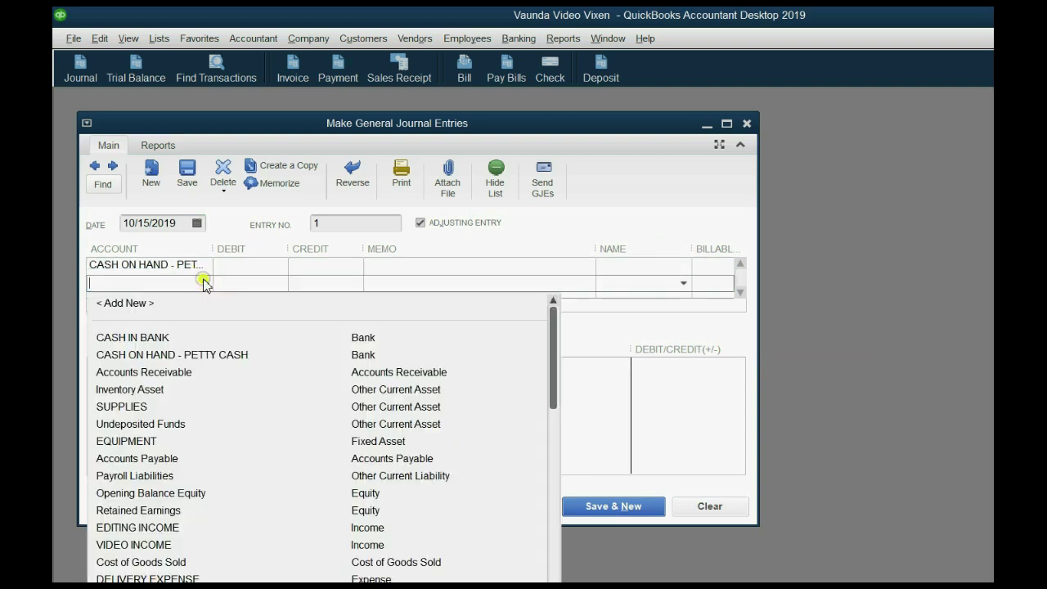
pyautogui.click(168, 441)
pyautogui.click(313, 282)
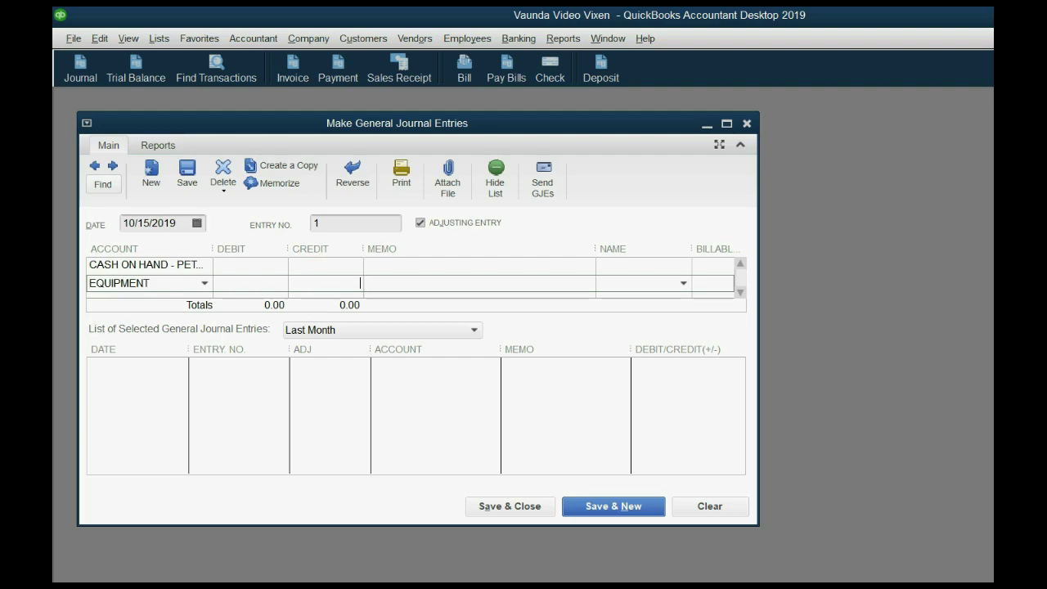
# Switch to the TB workbook in Excel and review the main journal entry's accounts with their debit and credit amounts
pyautogui.hotkey('alt', 'Tab')
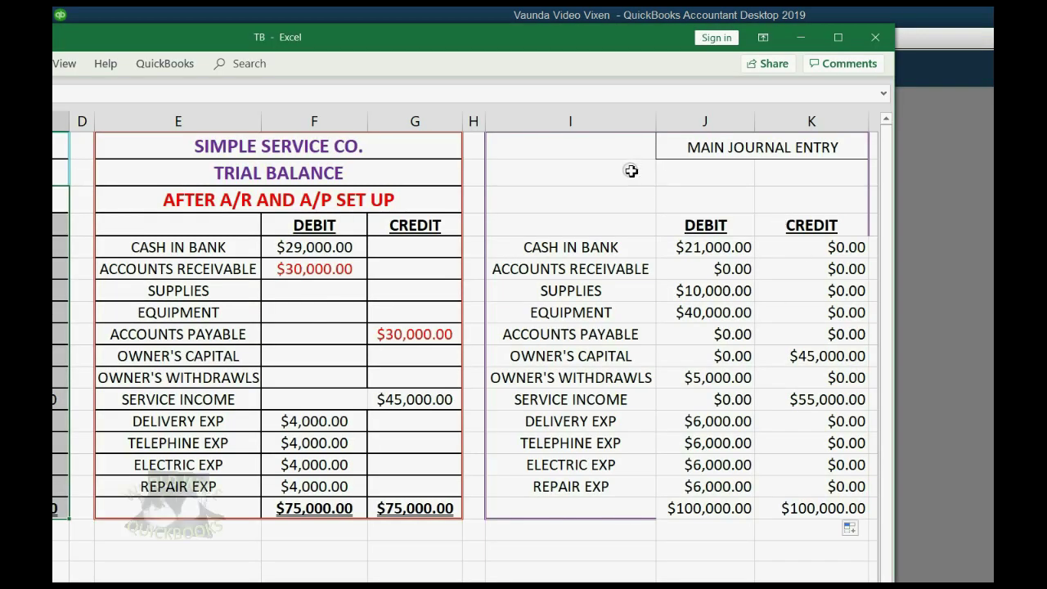
pyautogui.moveTo(631, 170)
pyautogui.mouseDown()
pyautogui.moveTo(750, 363)
pyautogui.moveTo(781, 505)
pyautogui.mouseUp()
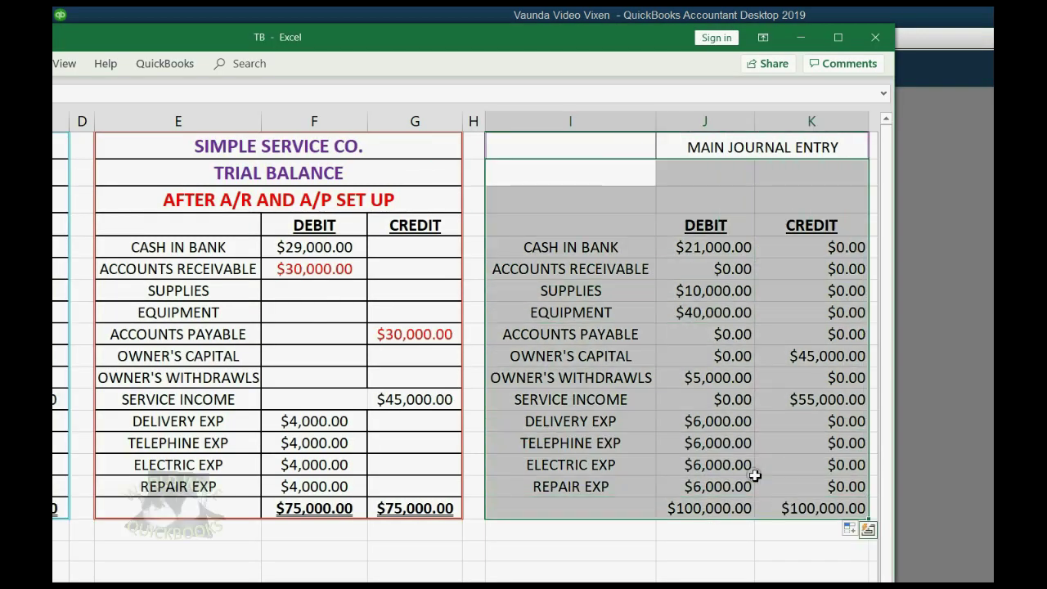
pyautogui.click(551, 246)
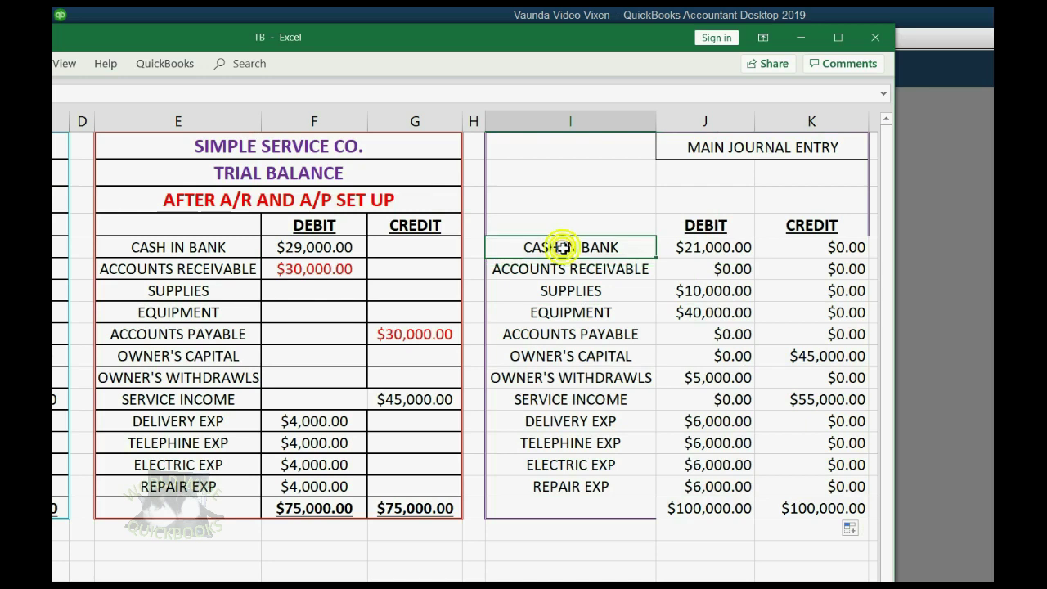
pyautogui.click(723, 248)
pyautogui.click(630, 269)
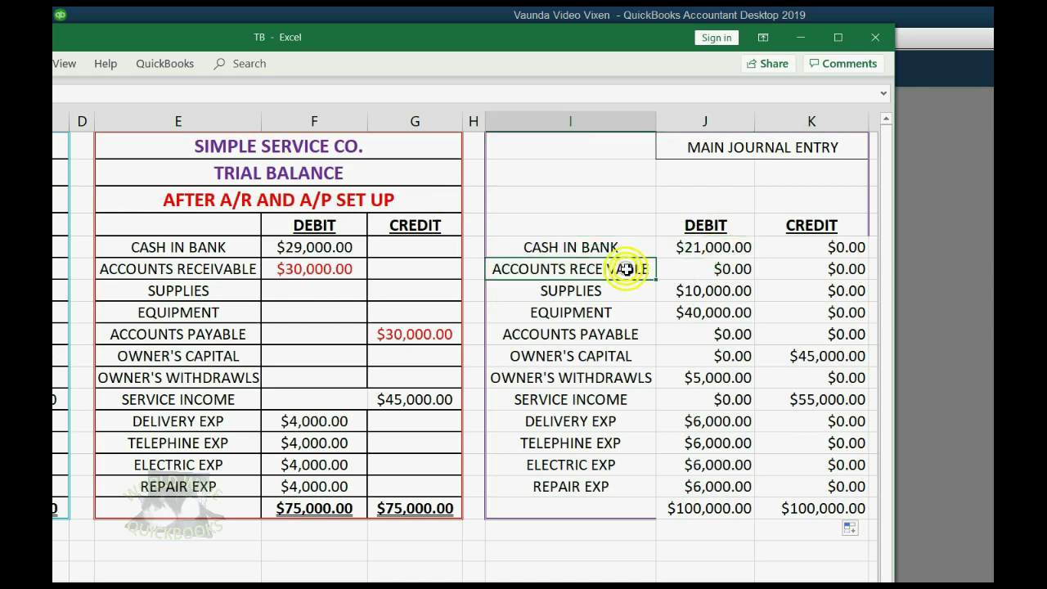
pyautogui.click(841, 293)
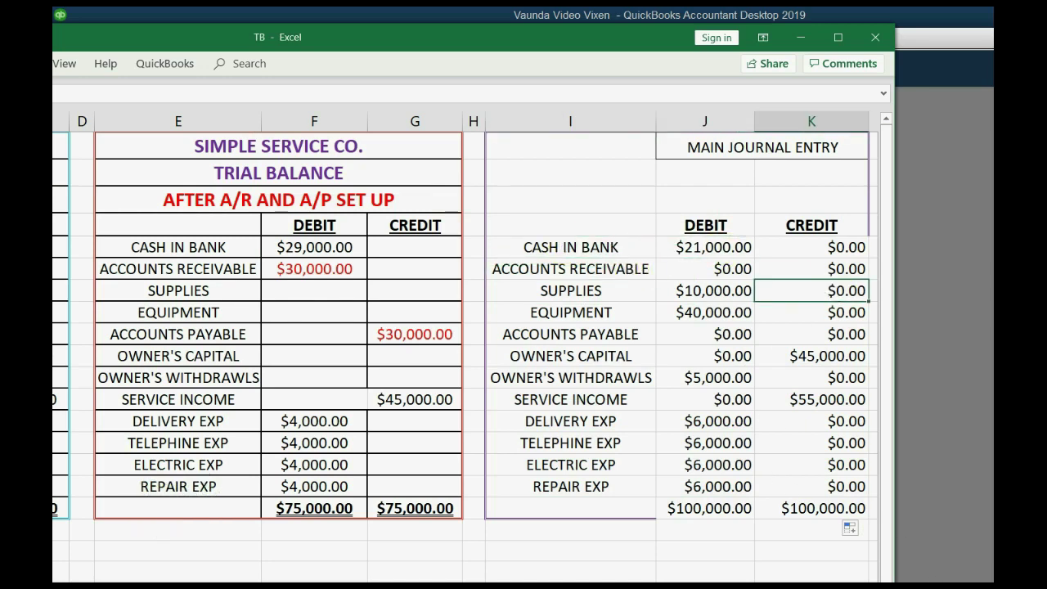
# Switch to QuickBooks Online and create a new journal entry
pyautogui.hotkey('alt', 'Tab')
pyautogui.hotkey('alt', 'Tab')
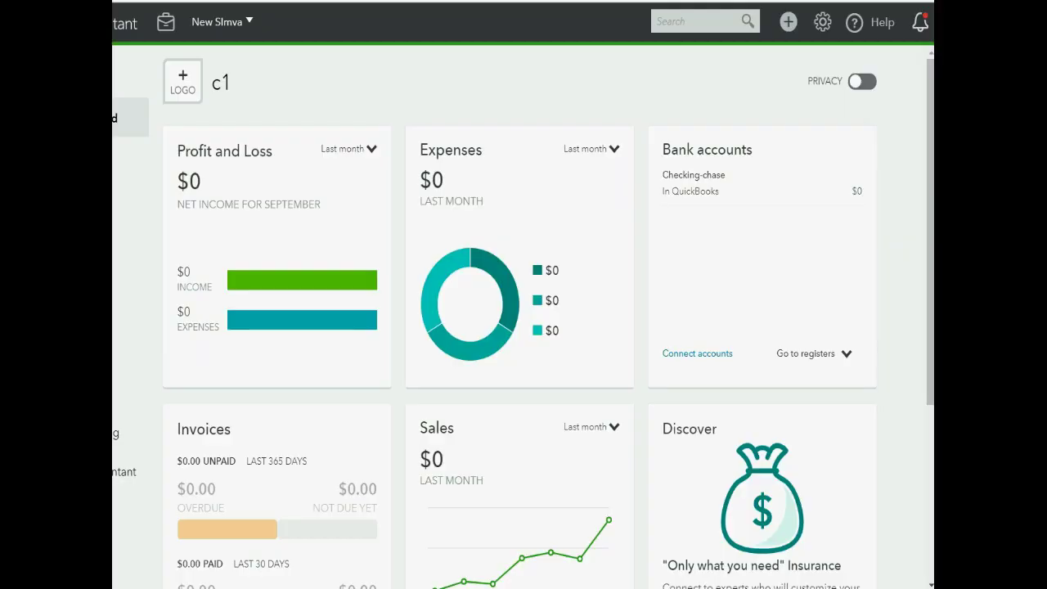
pyautogui.click(788, 22)
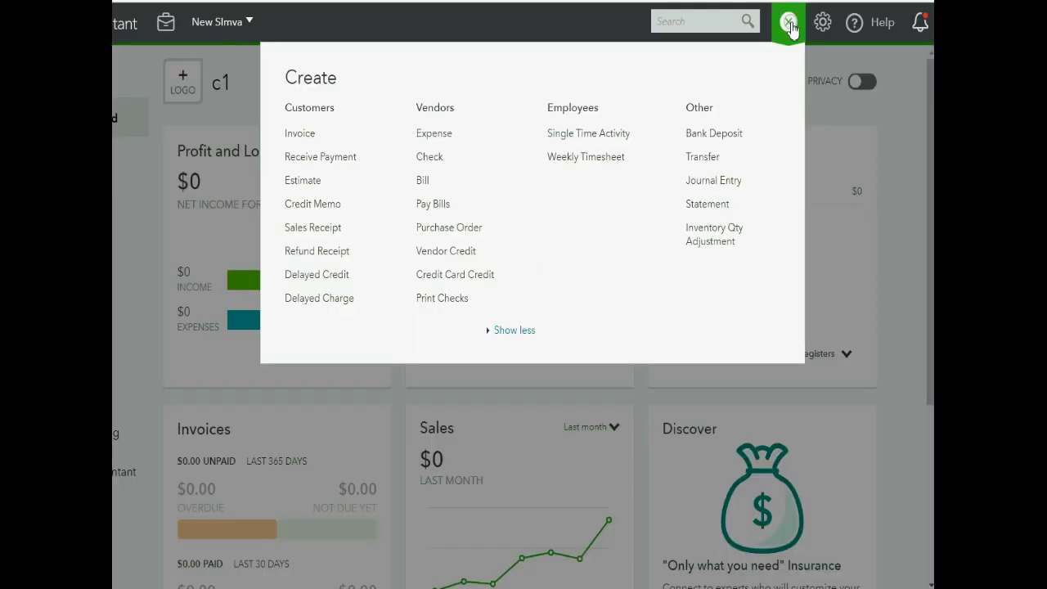
pyautogui.click(713, 180)
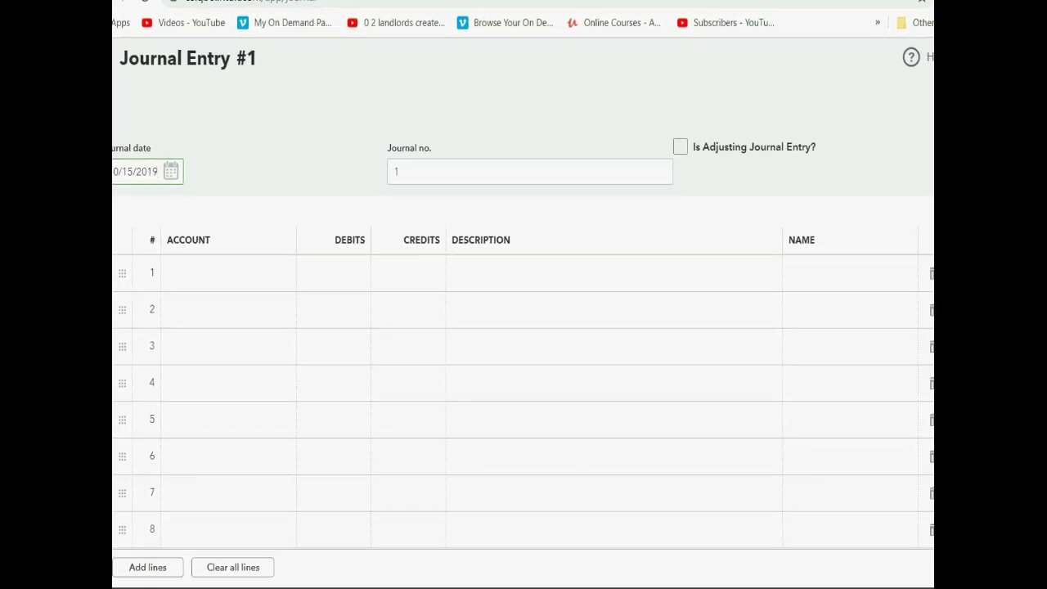
# Display the available accounts for the first journal line, and leave its account blank
pyautogui.click(282, 272)
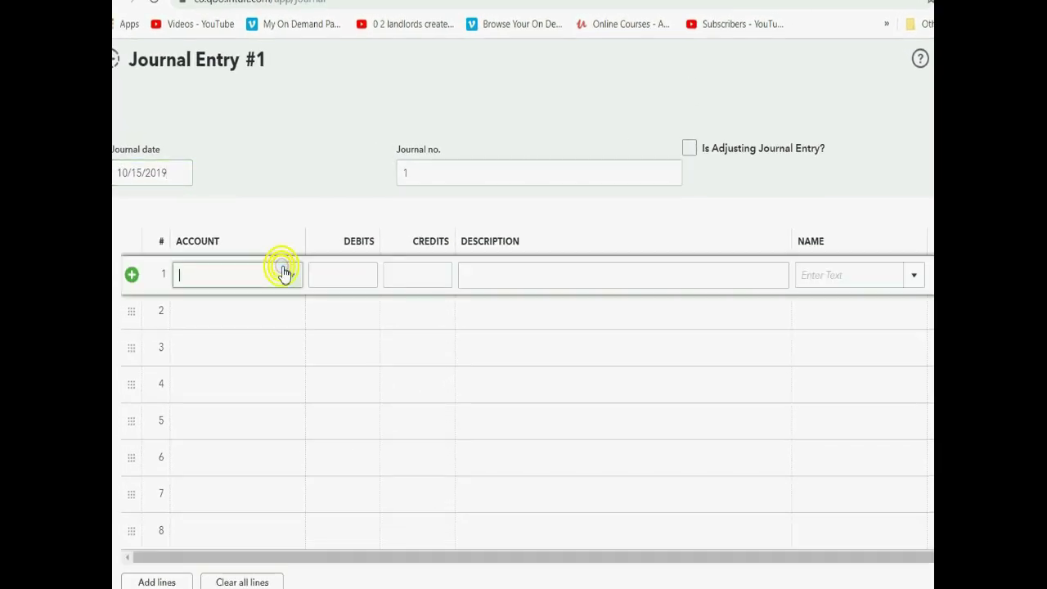
pyautogui.click(291, 279)
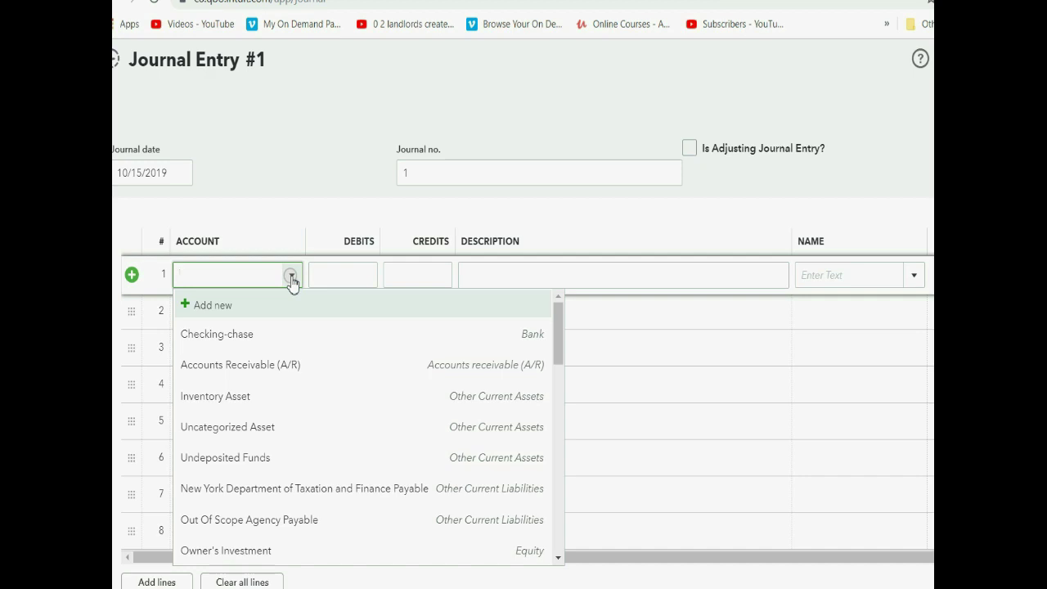
pyautogui.click(292, 281)
pyautogui.click(341, 281)
# Set the second journal line's account to Undeposited Funds and keep the unsaved entry open
pyautogui.click(292, 314)
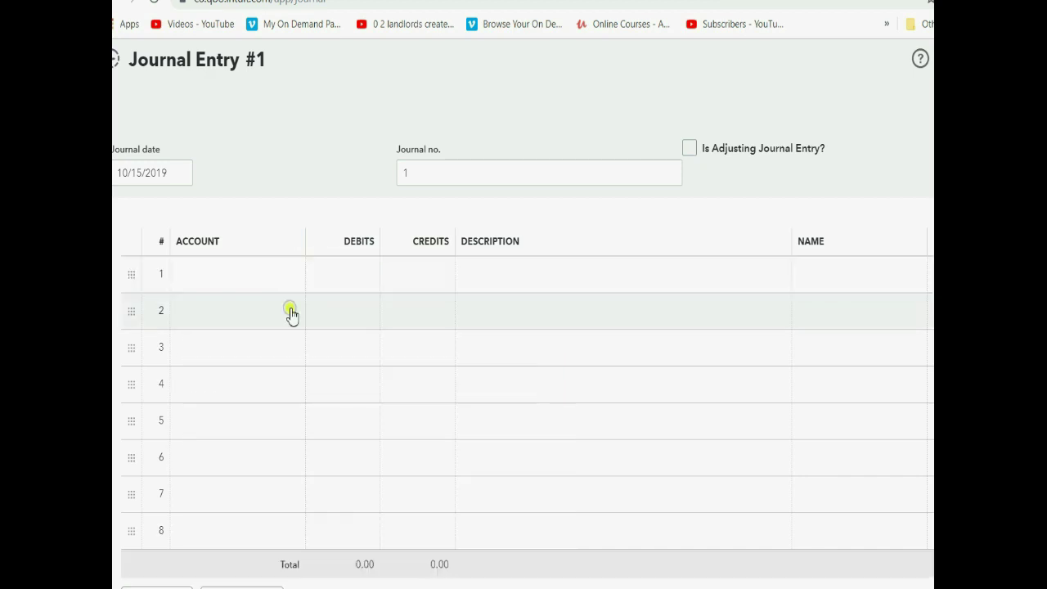
pyautogui.click(291, 311)
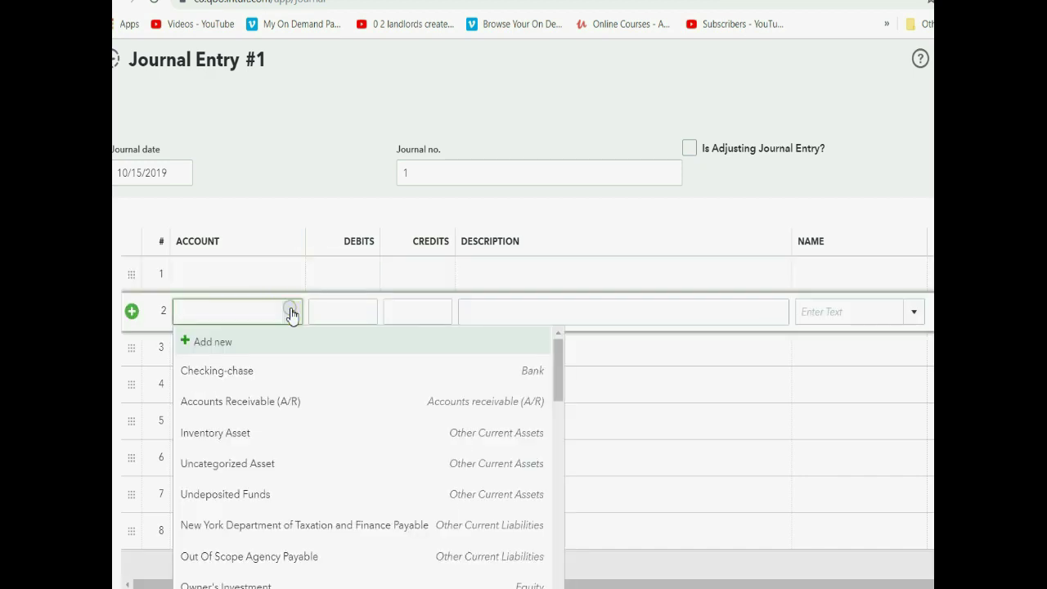
pyautogui.click(232, 402)
pyautogui.click(292, 313)
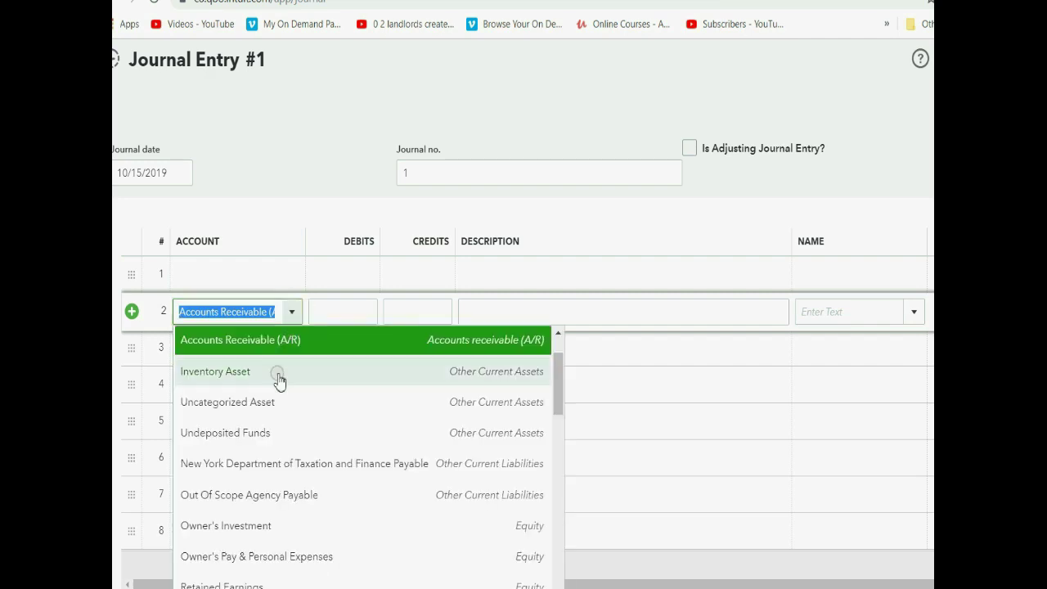
pyautogui.click(261, 431)
pyautogui.click(419, 315)
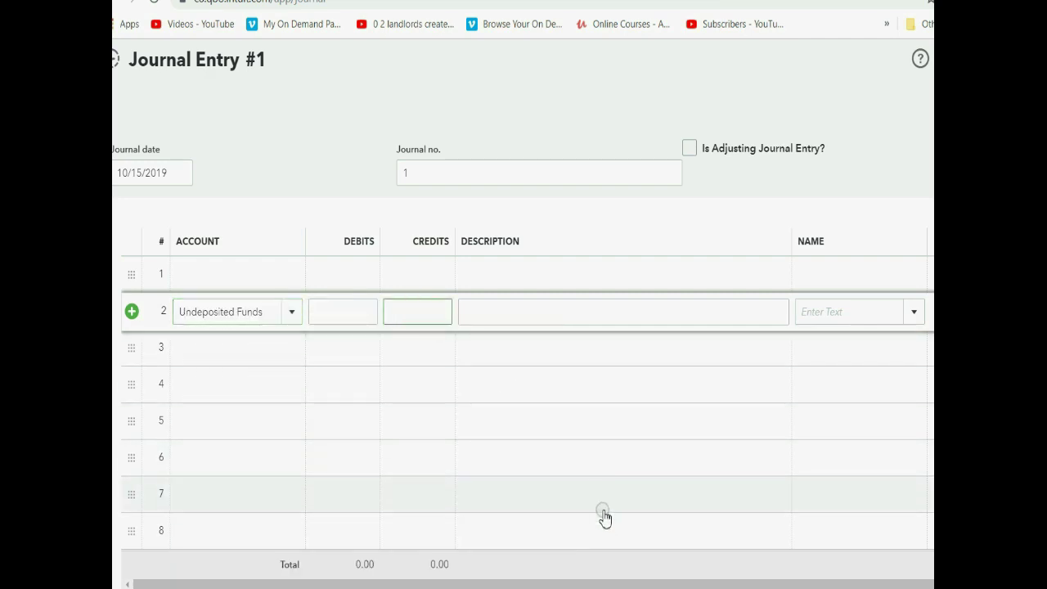
pyautogui.press('Escape')
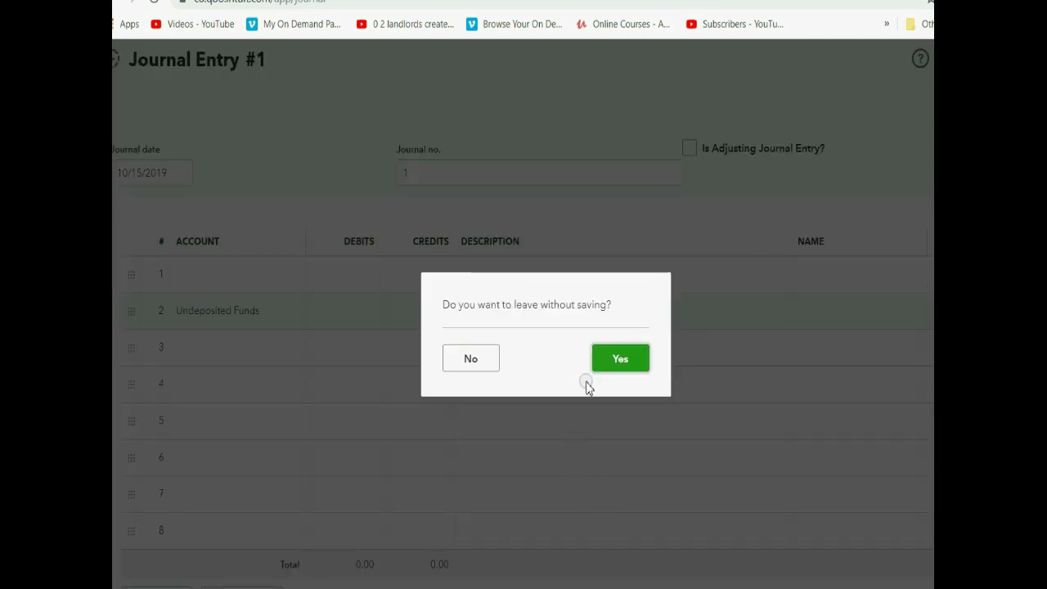
pyautogui.click(474, 363)
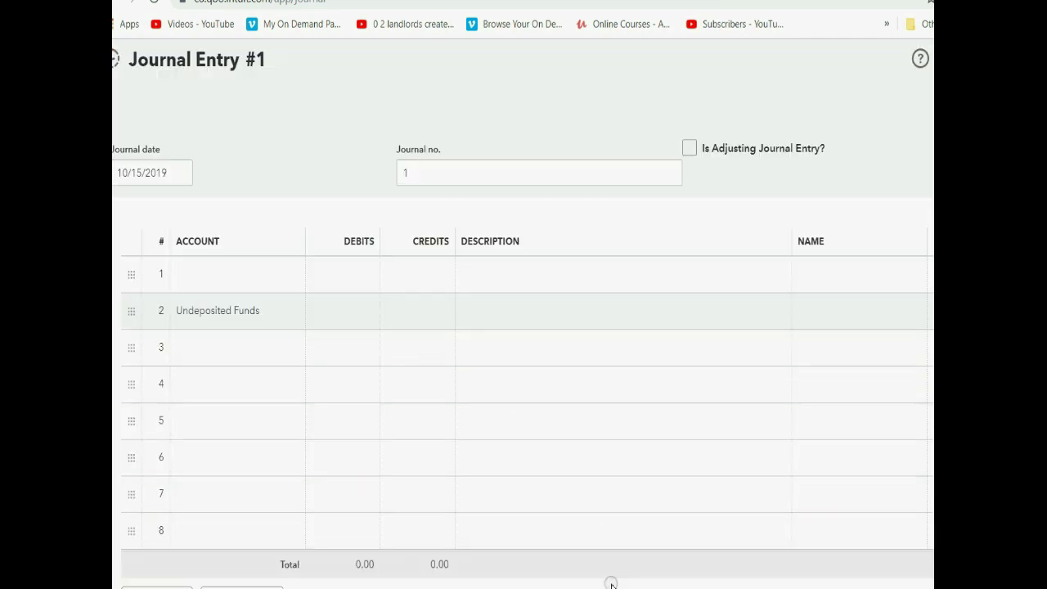